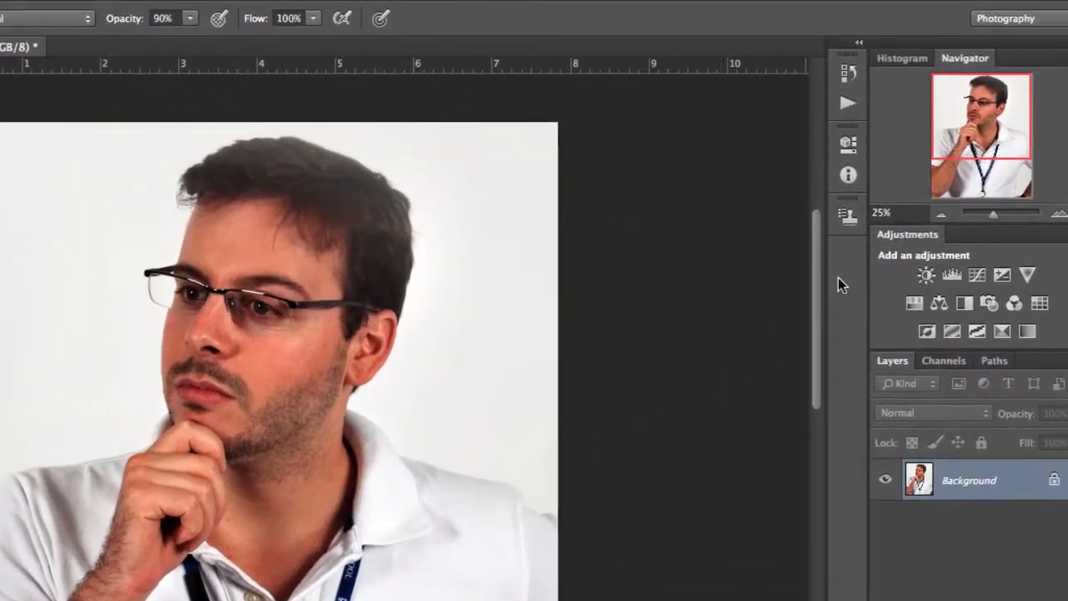
Add a Curves adjustment layer and brighten from the shadow at the eye behind the glasses, raising input 55 to output 83
left_click(978, 275)
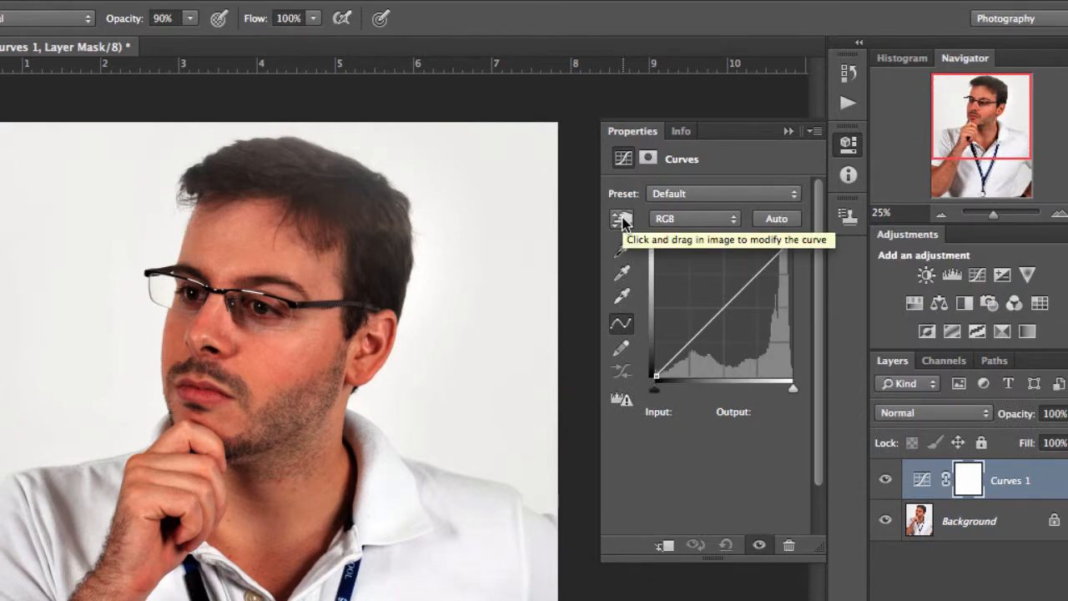
left_click(621, 219)
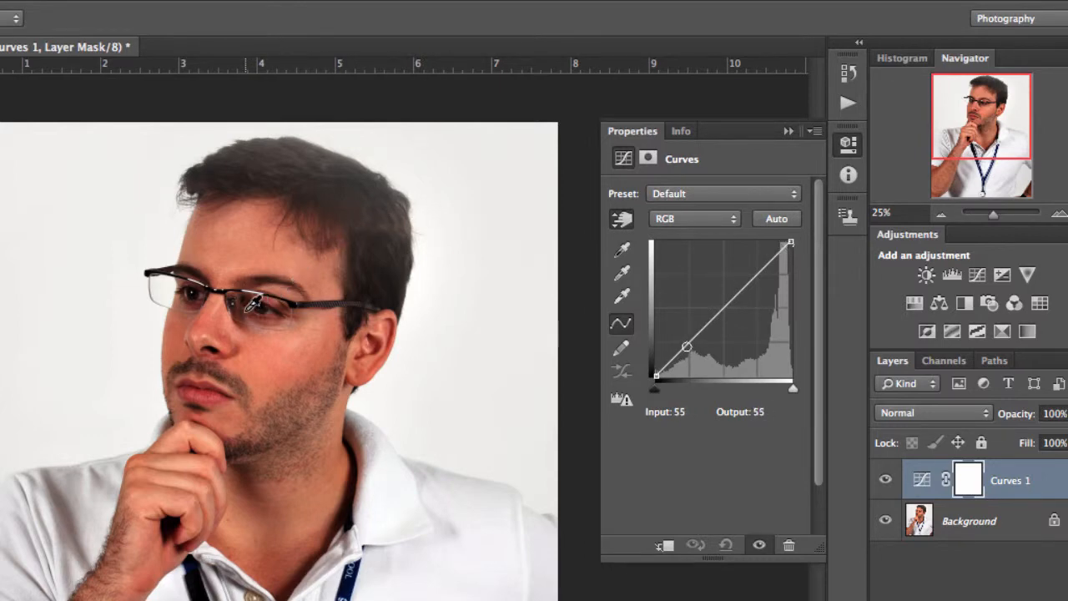
left_click_drag(253, 303, 254, 280)
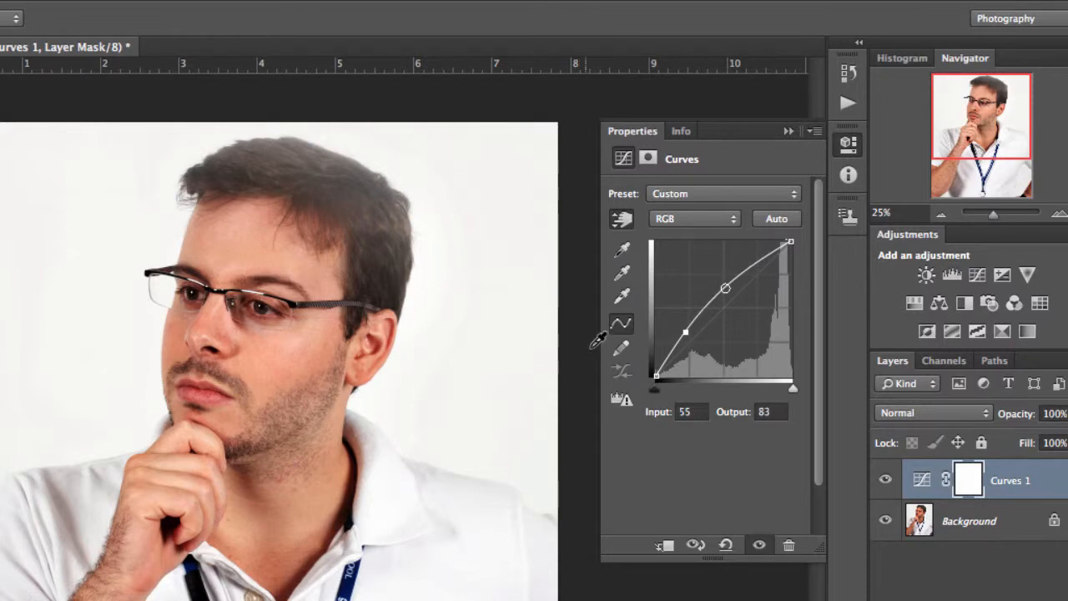
Invert the brightening Curves layer's mask to black and keep white as the foreground colour
left_click(646, 159)
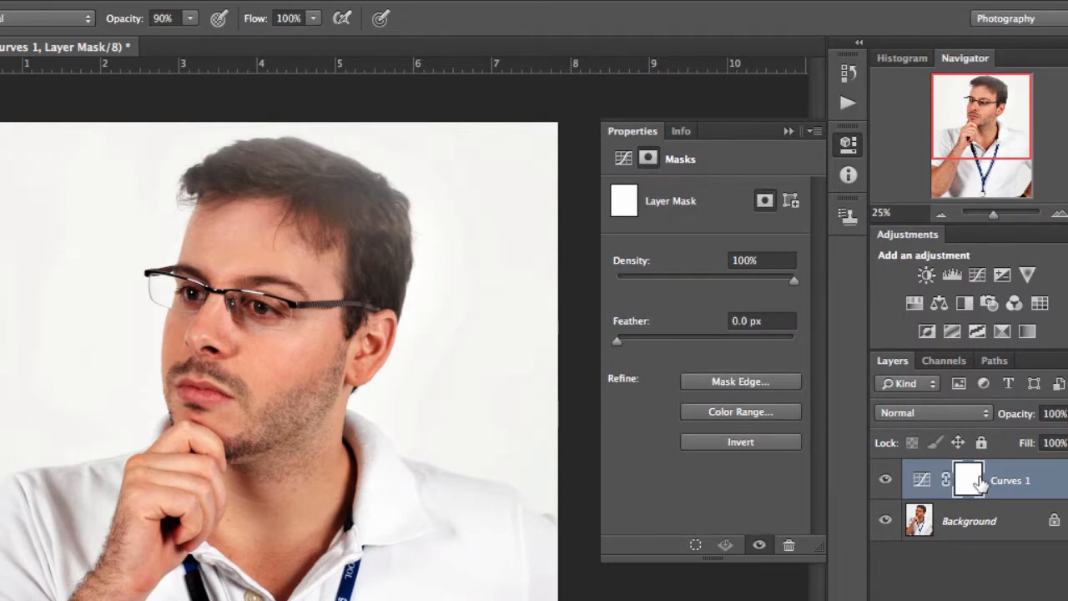
left_click(734, 441)
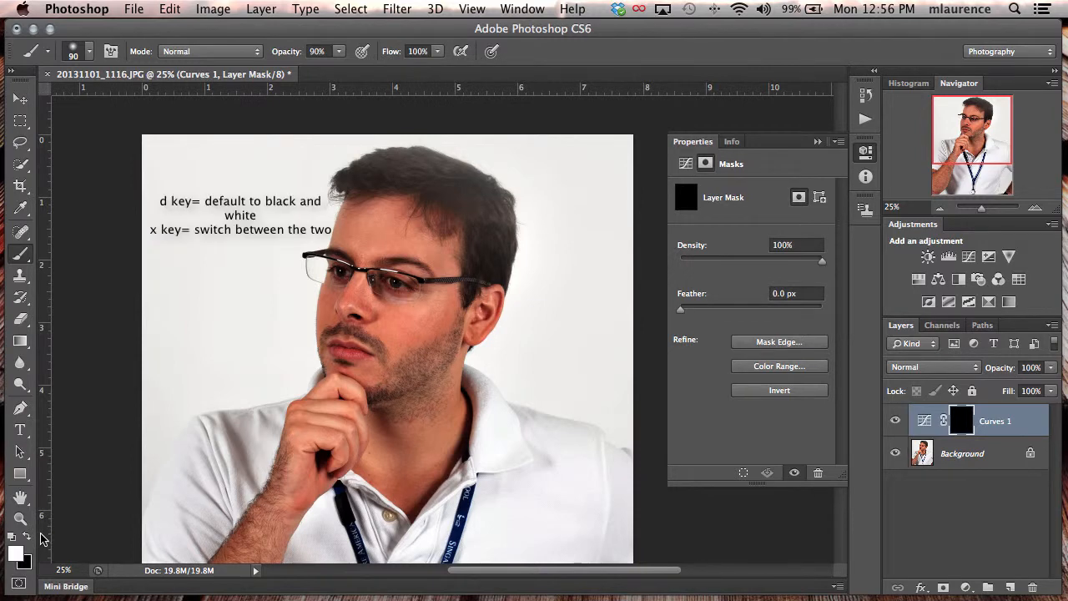
key("x")
key("x")
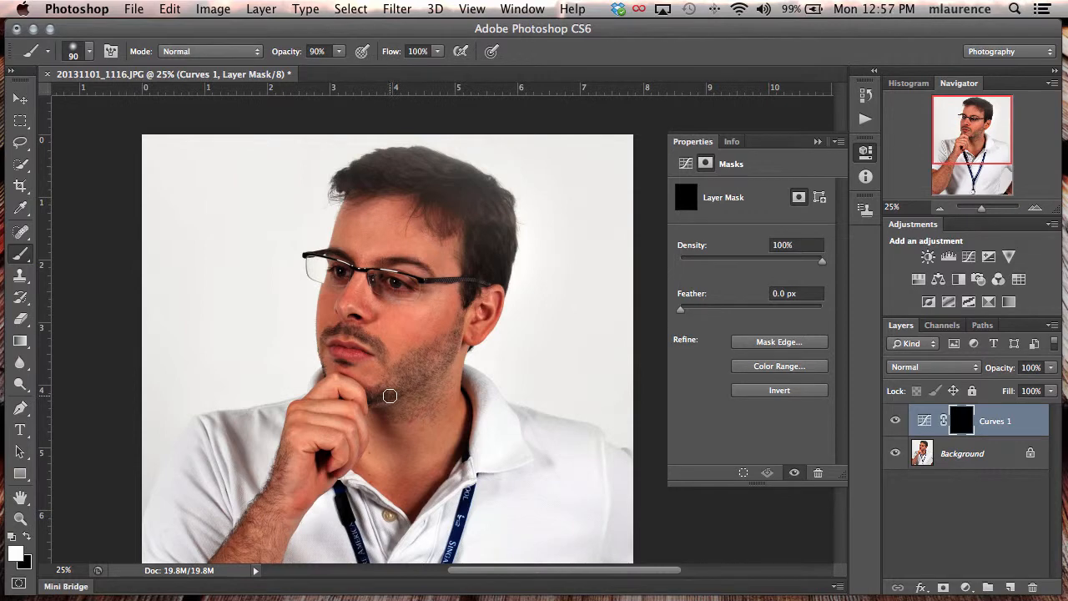
Lower the brush opacity to 19% for painting on the mask around the face
key("super+equal")
key("super+equal")
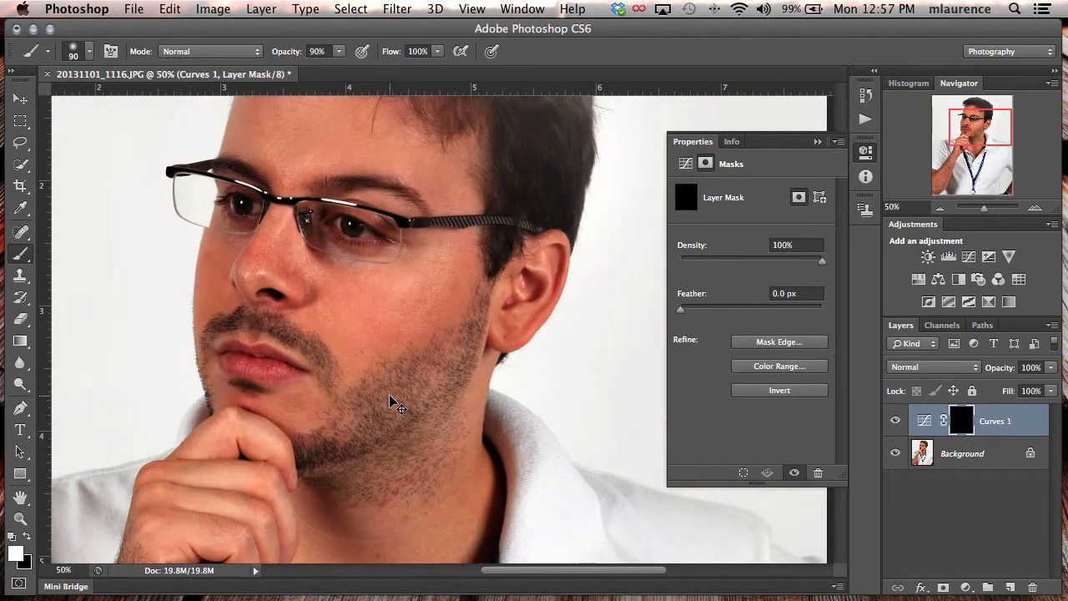
key("super+equal")
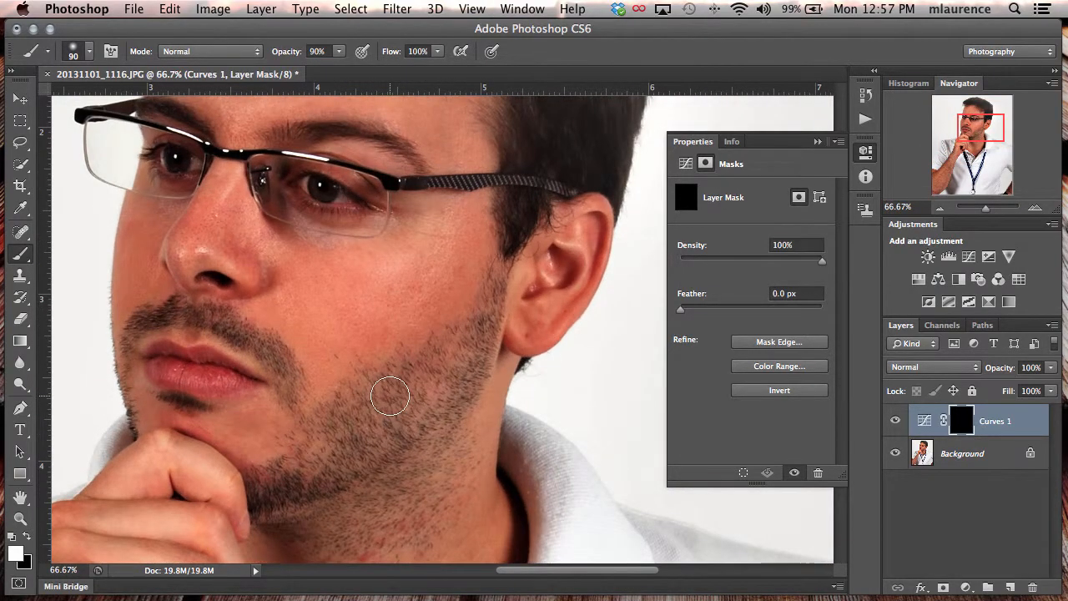
key("space")
left_click_drag(334, 271, 377, 362)
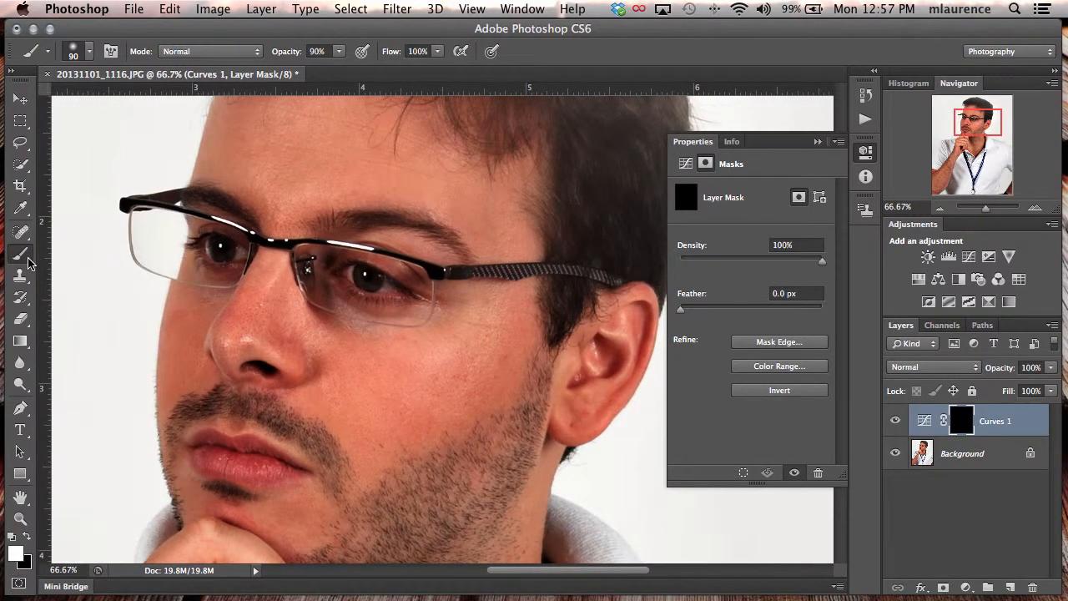
left_click_drag(297, 53, 234, 56)
Set the brush size to 70 and paint white on the mask over the shadows around the eye behind the lens
key("bracketright")
key("bracketright")
key("bracketright")
key("bracketleft")
key("bracketleft")
key("bracketleft")
key("bracketleft")
key("bracketleft")
mouse_move(318, 289)
left_mouse_down()
mouse_move(343, 314)
mouse_move(319, 280)
mouse_move(327, 317)
mouse_move(311, 264)
mouse_move(360, 298)
mouse_move(417, 308)
mouse_move(386, 267)
left_mouse_up()
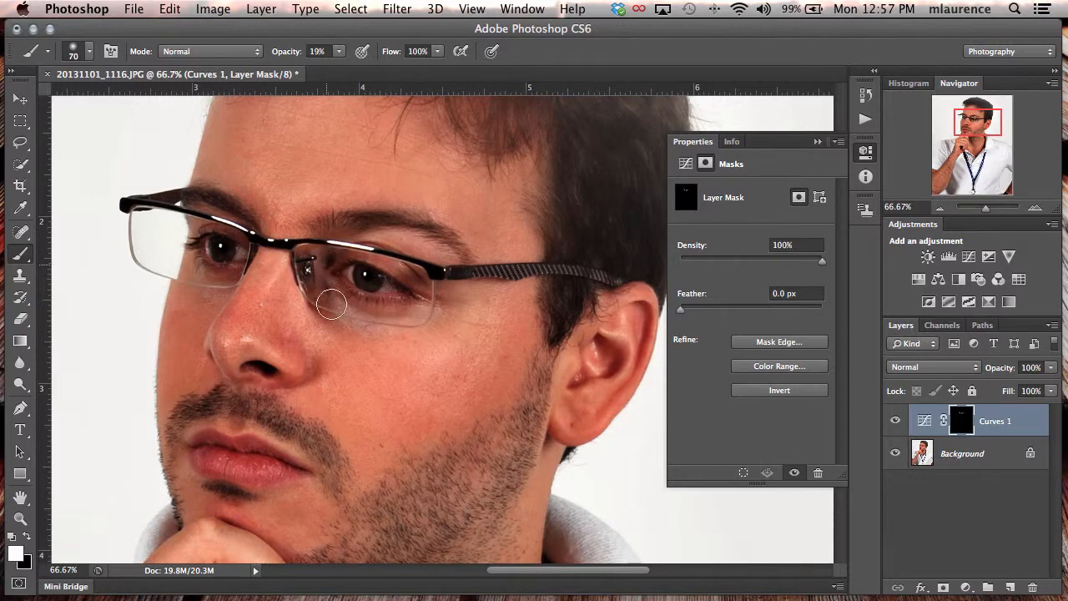
Reduce the brush size to 45 and lighten the shadow beside the mouth on the mask
key("bracketleft")
key("bracketleft")
key("bracketleft")
mouse_move(283, 470)
left_mouse_down()
mouse_move(241, 440)
mouse_move(196, 451)
mouse_move(252, 449)
mouse_move(293, 467)
mouse_move(335, 444)
left_mouse_up()
Compare the face with and without the Curves 1 layer
left_click(896, 421)
left_click(896, 421)
left_click(897, 421)
left_click(896, 421)
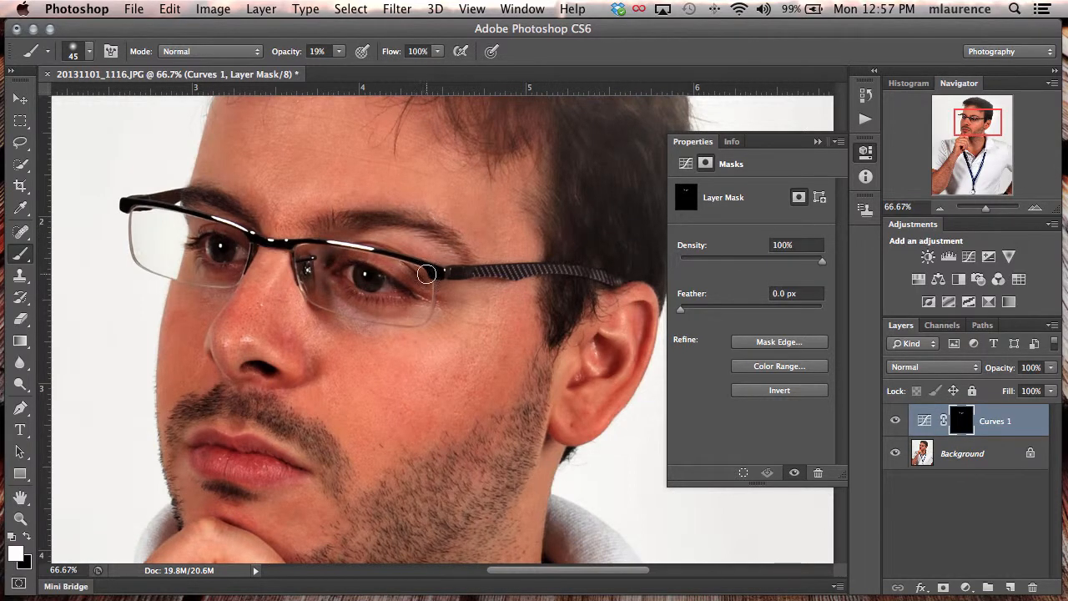
Paint white on the Curves 1 mask over the shadows under the chin and along the neck down to the collar opening
left_click_drag(378, 364, 348, 208)
left_click_drag(431, 337, 487, 317)
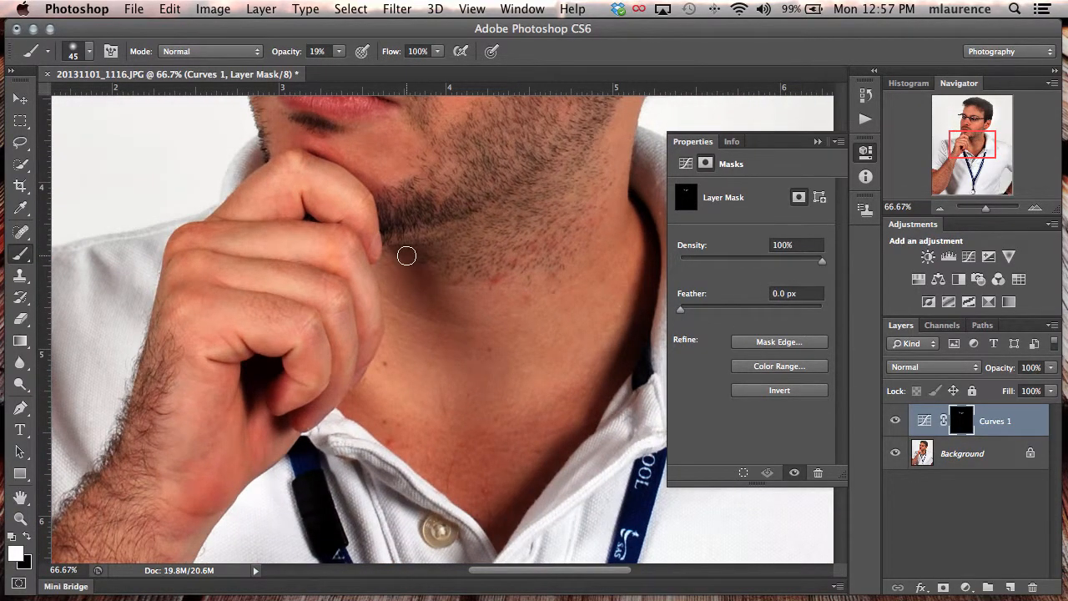
mouse_move(406, 256)
left_mouse_down()
mouse_move(457, 331)
mouse_move(453, 345)
mouse_move(410, 278)
left_mouse_up()
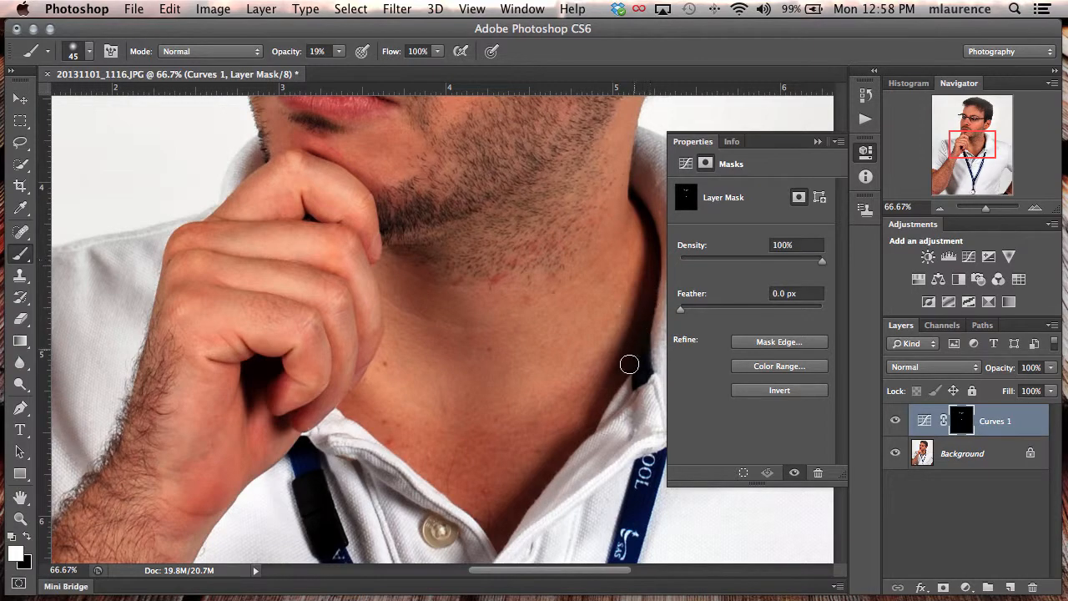
mouse_move(550, 475)
left_mouse_down()
mouse_move(603, 416)
mouse_move(634, 326)
mouse_move(635, 240)
left_mouse_up()
Compare the portrait at 25% zoom with and without the Curves 1 brightening
key("super+minus")
key("super+minus")
key("super+minus")
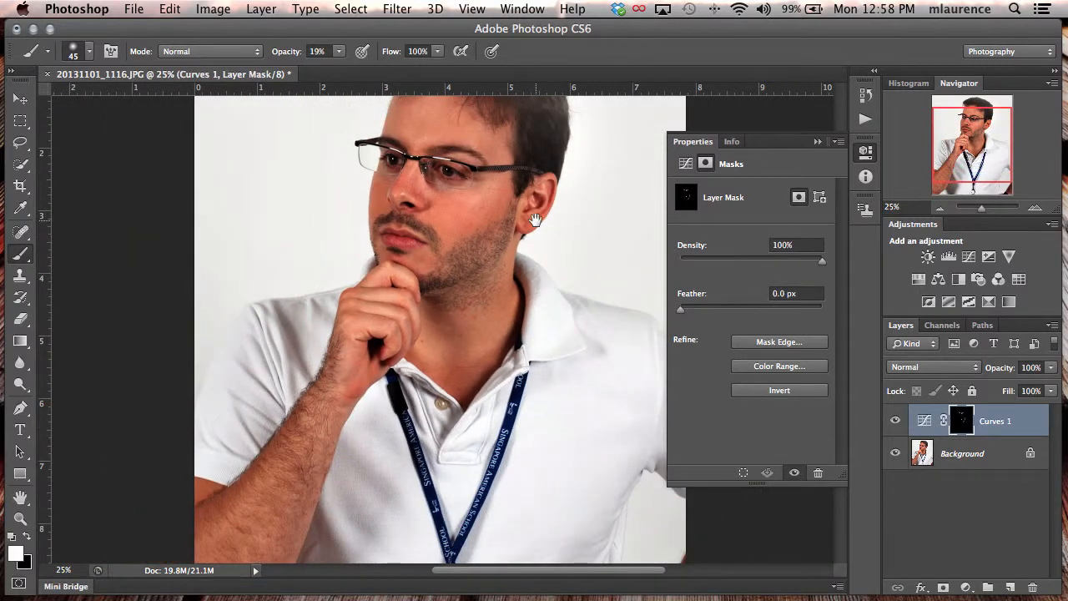
scroll(603, 240, "up", 3)
scroll(604, 240, "right", 3)
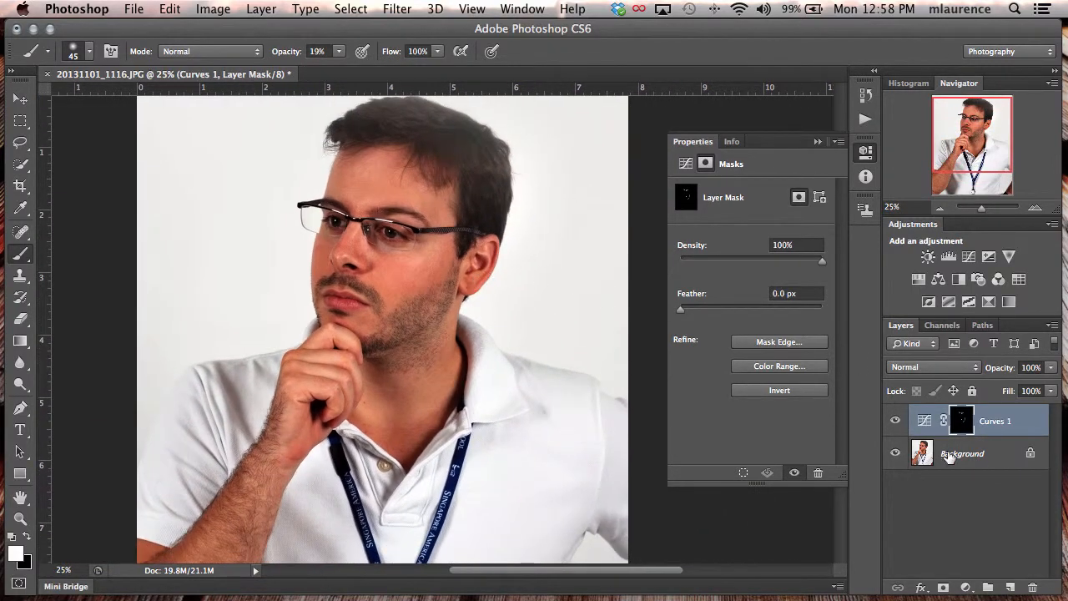
left_click(896, 421)
left_click(896, 421)
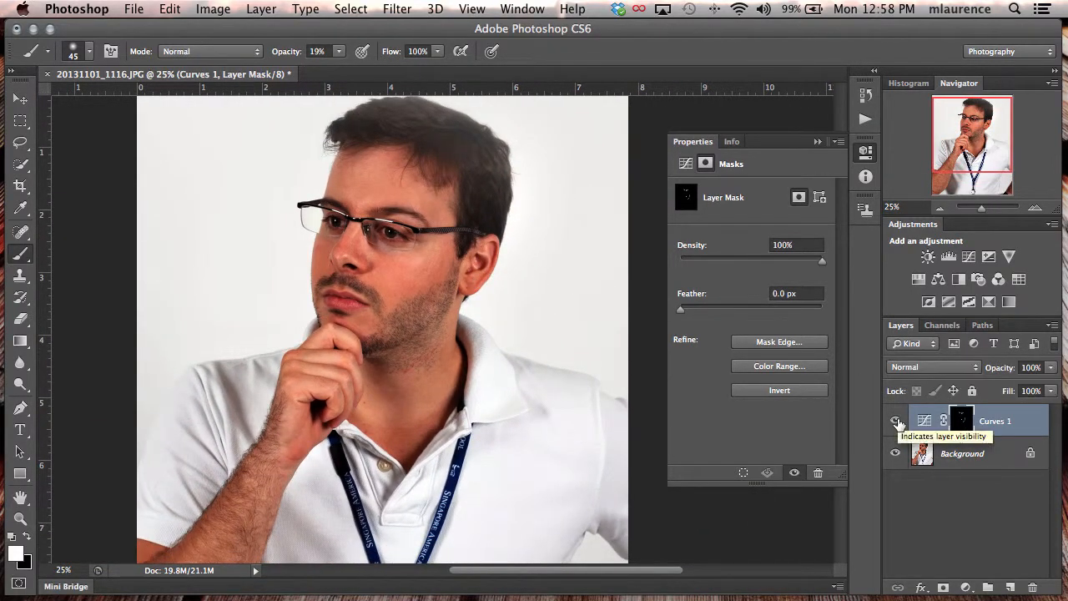
left_click(896, 422)
left_click(896, 421)
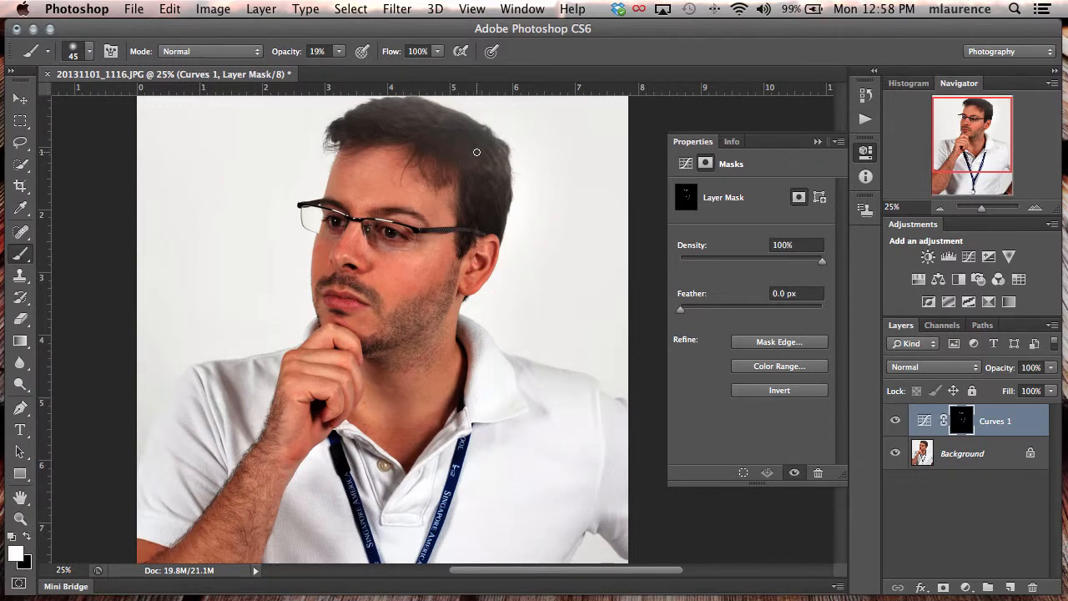
mouse_move(477, 152)
left_mouse_down()
mouse_move(473, 186)
mouse_move(473, 162)
left_mouse_up()
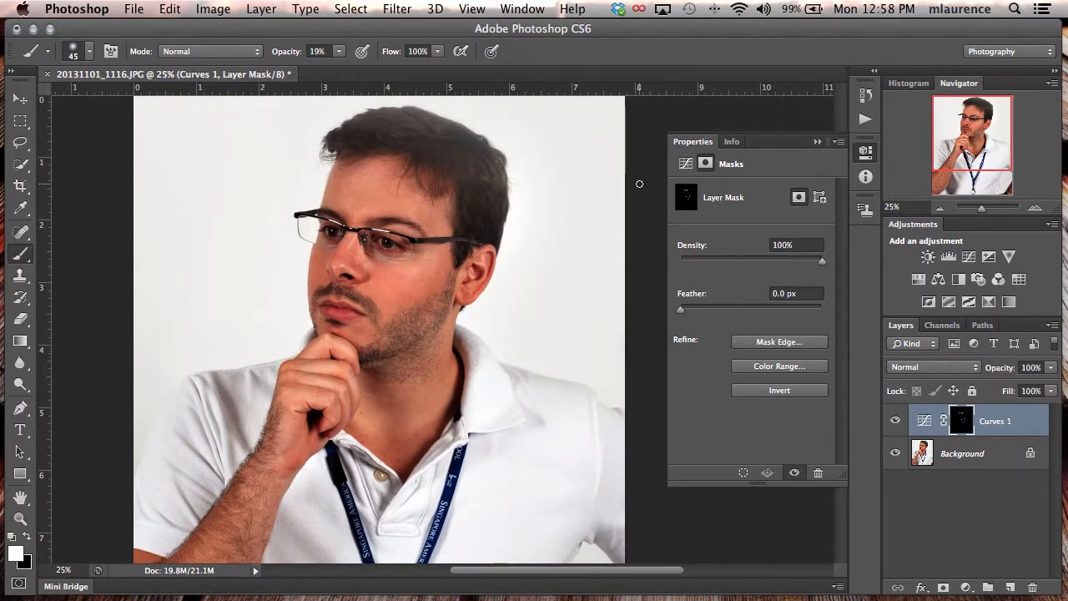
Add a second Curves adjustment layer that darkens the image from sampled tones, and invert its mask to black
left_click(969, 258)
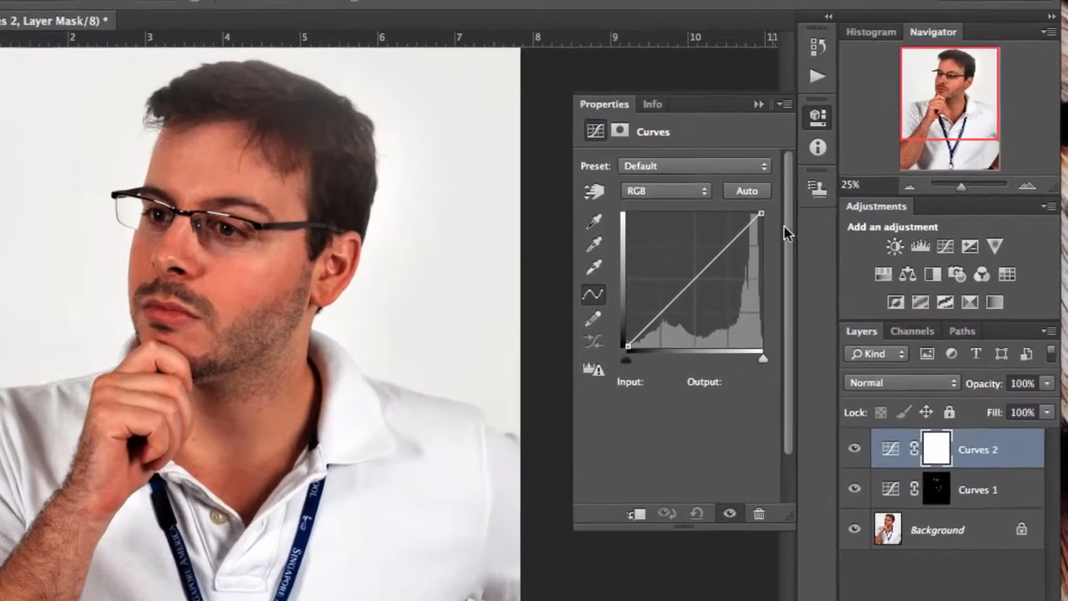
left_click(591, 193)
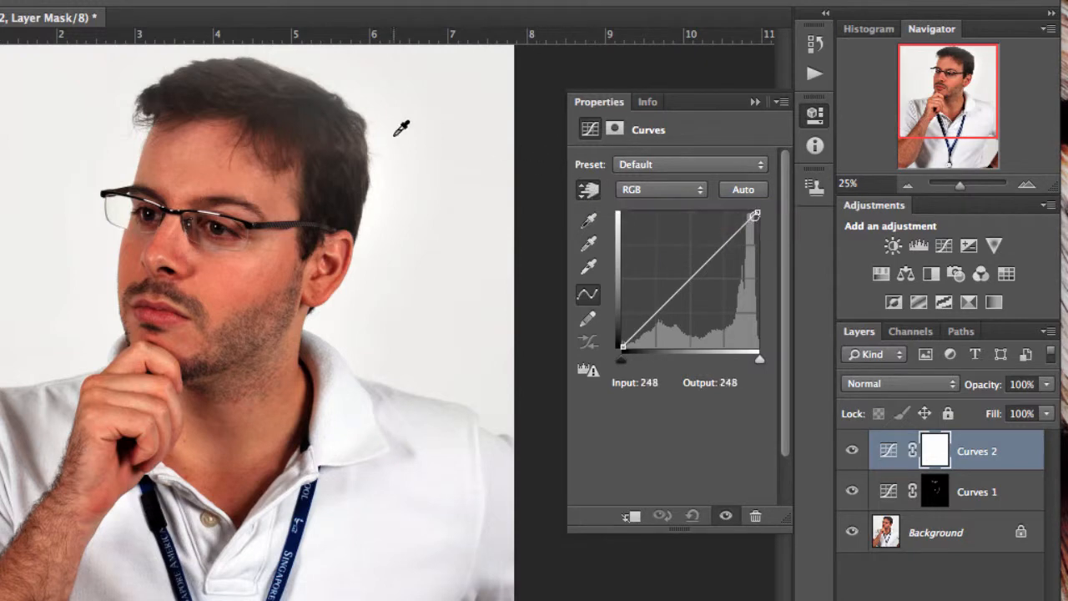
left_click_drag(29, 404, 23, 444)
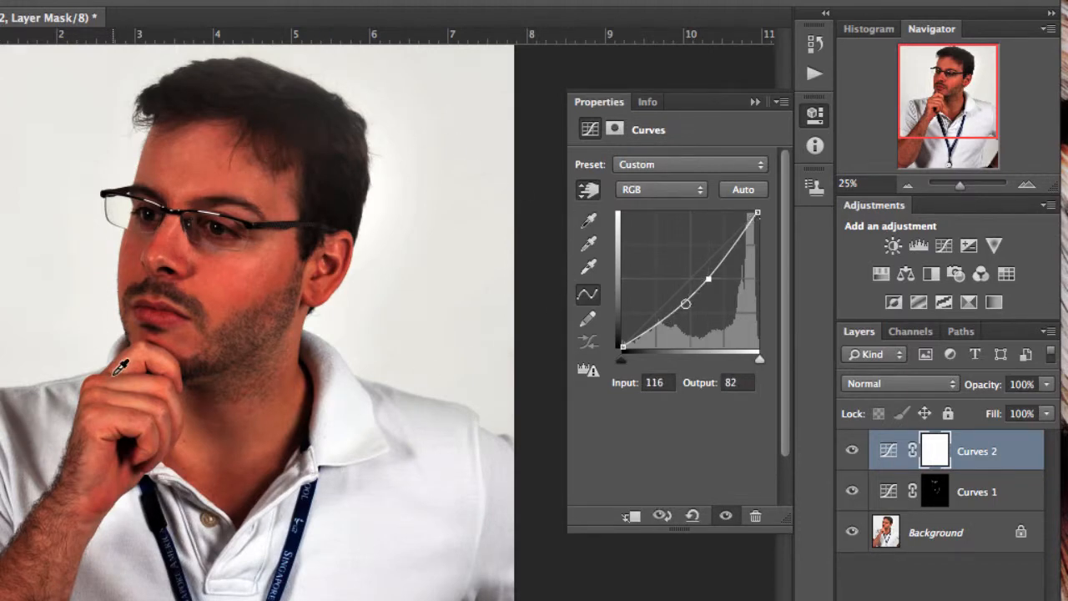
mouse_move(35, 429)
left_mouse_down()
mouse_move(33, 440)
mouse_move(35, 425)
left_mouse_up()
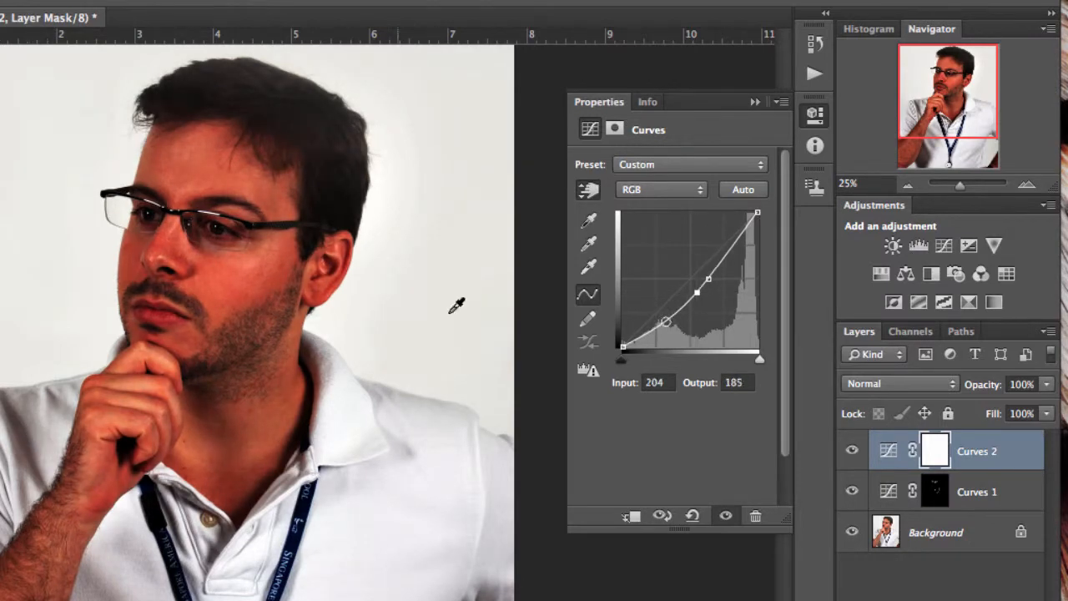
left_click(615, 129)
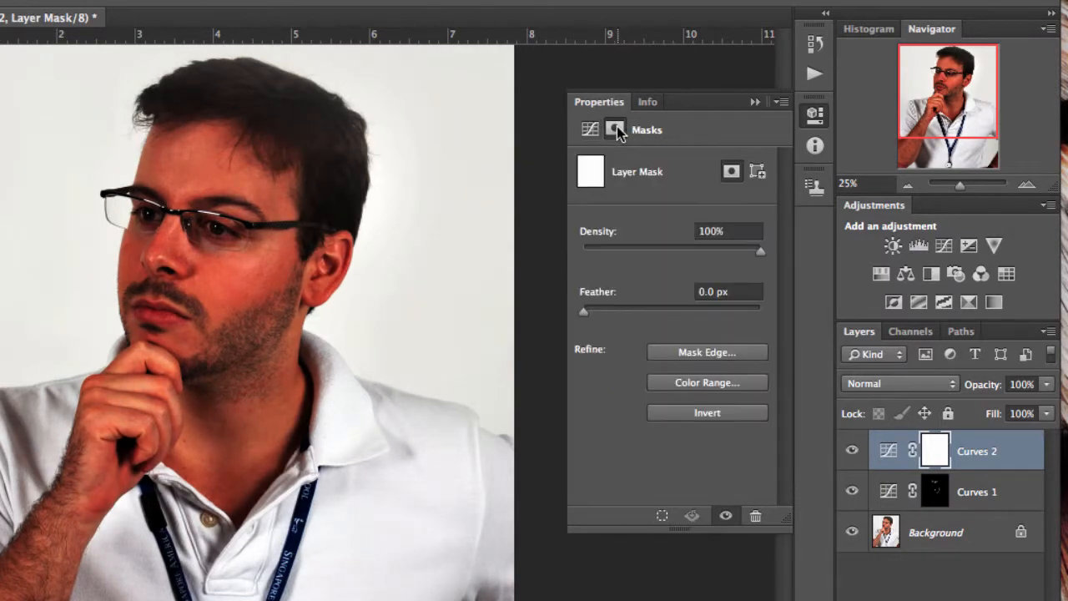
left_click(712, 422)
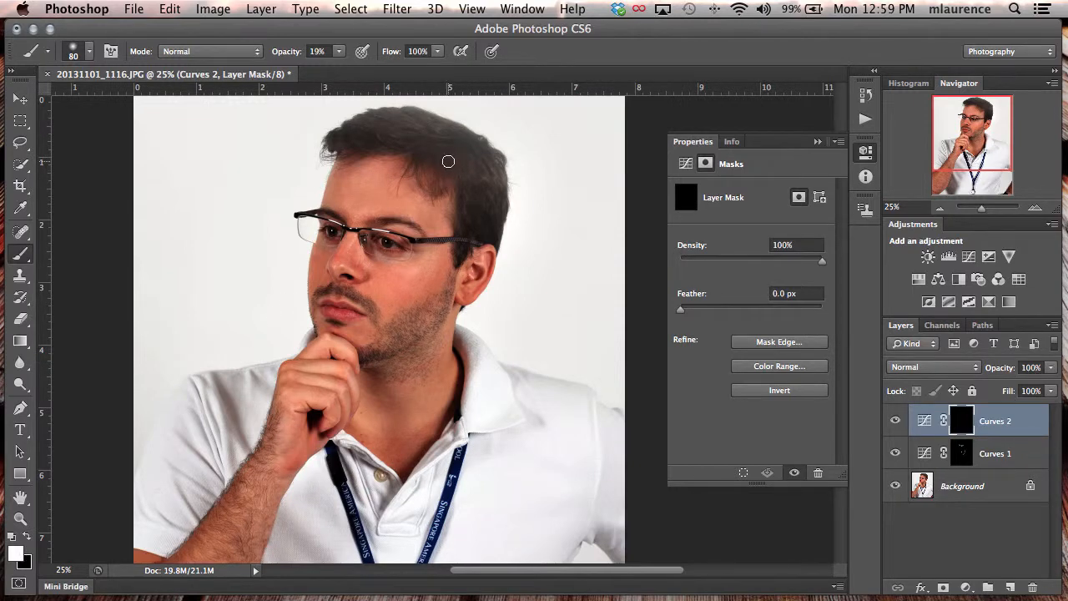
Set the brush opacity to 41% and paint white over the upper hair on the Curves 2 mask
key("super+plus")
key("super+plus")
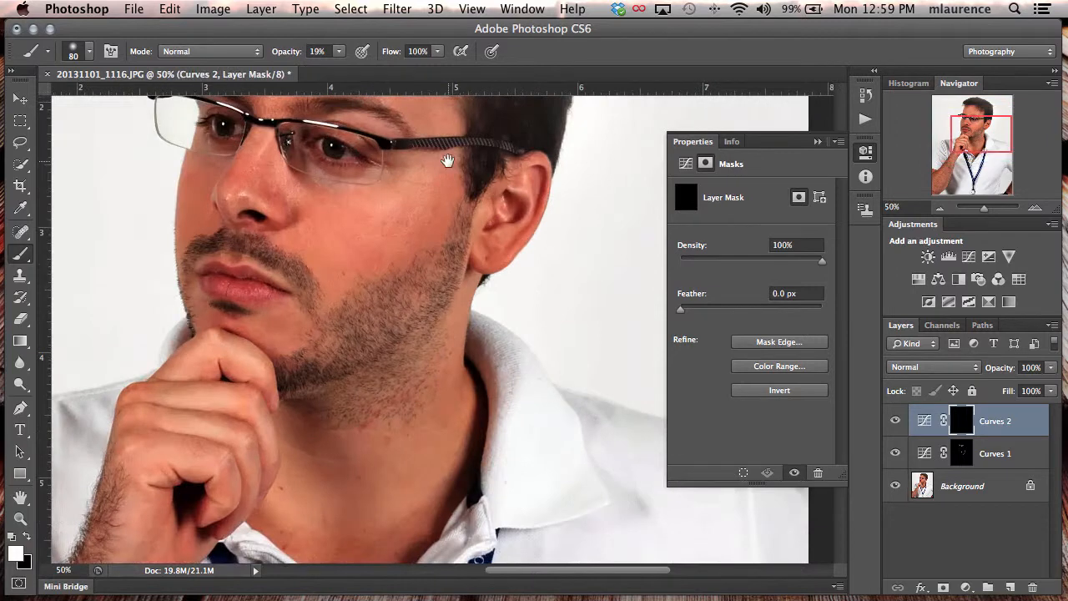
left_click_drag(448, 162, 391, 406)
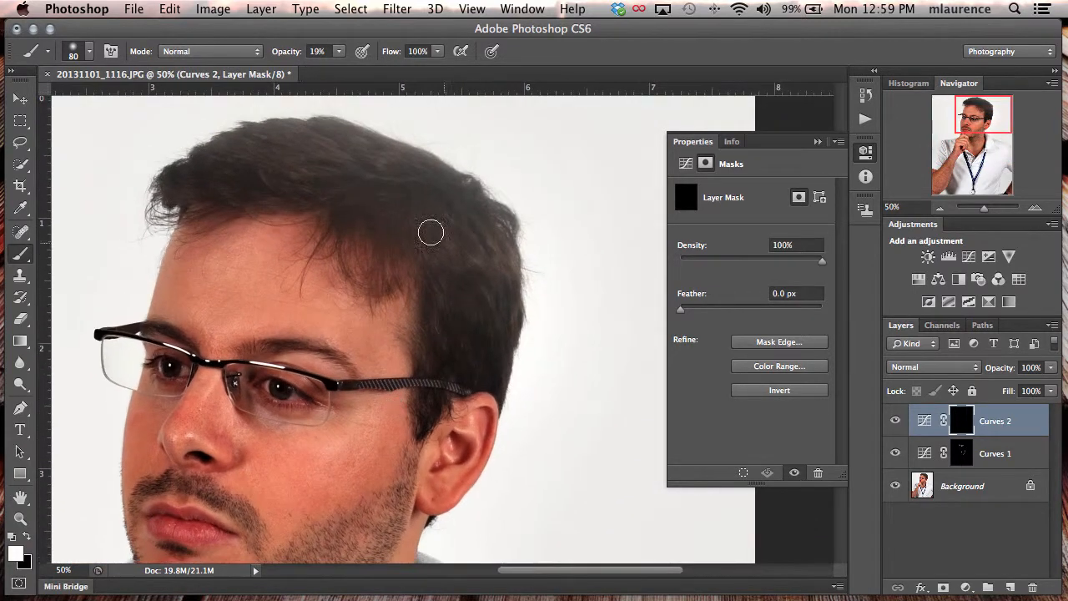
left_click_drag(279, 54, 296, 54)
mouse_move(446, 209)
left_mouse_down()
mouse_move(388, 166)
mouse_move(356, 149)
left_mouse_up()
Enlarge the brush to 125, paint the remaining hair darker on the Curves 2 mask, and compare it with the layer hidden
key("bracketright")
key("bracketright")
key("bracketright")
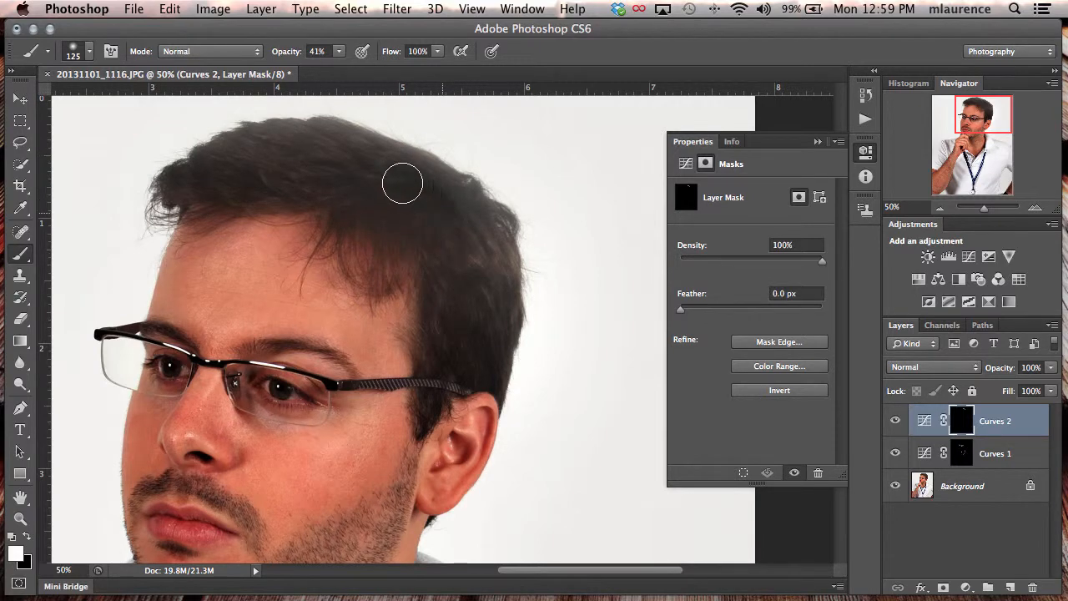
mouse_move(485, 275)
left_mouse_down()
mouse_move(482, 208)
mouse_move(508, 246)
mouse_move(507, 315)
mouse_move(484, 253)
mouse_move(453, 240)
mouse_move(453, 324)
mouse_move(501, 280)
mouse_move(478, 212)
mouse_move(380, 152)
mouse_move(305, 147)
mouse_move(448, 185)
mouse_move(350, 145)
mouse_move(291, 140)
mouse_move(359, 163)
mouse_move(298, 148)
mouse_move(202, 161)
mouse_move(228, 148)
mouse_move(295, 172)
left_mouse_up()
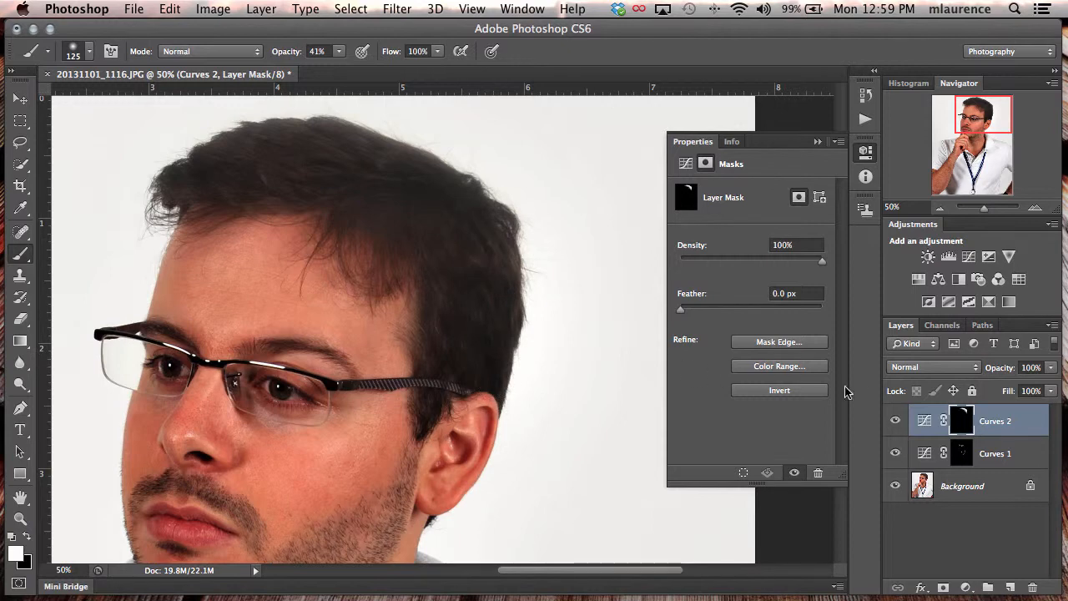
left_click(895, 421)
left_click(895, 420)
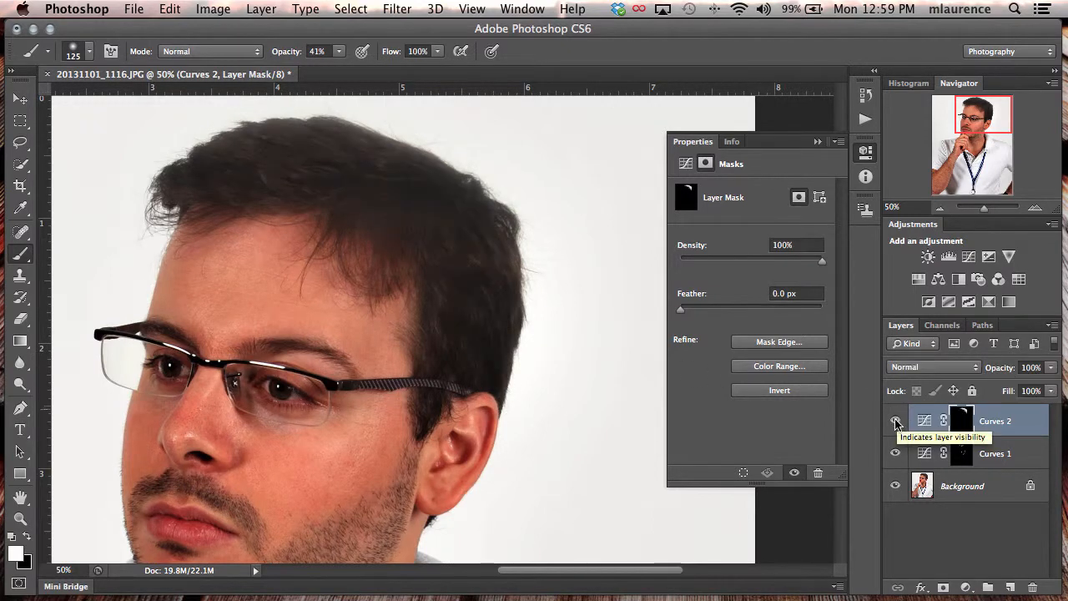
Set the brush size to 90 and darken the shirt folds on the shoulder and sleeve beside the raised arm
mouse_move(302, 303)
left_mouse_down()
mouse_move(354, 223)
mouse_move(249, 221)
left_mouse_up()
scroll(355, 223, "down", 10)
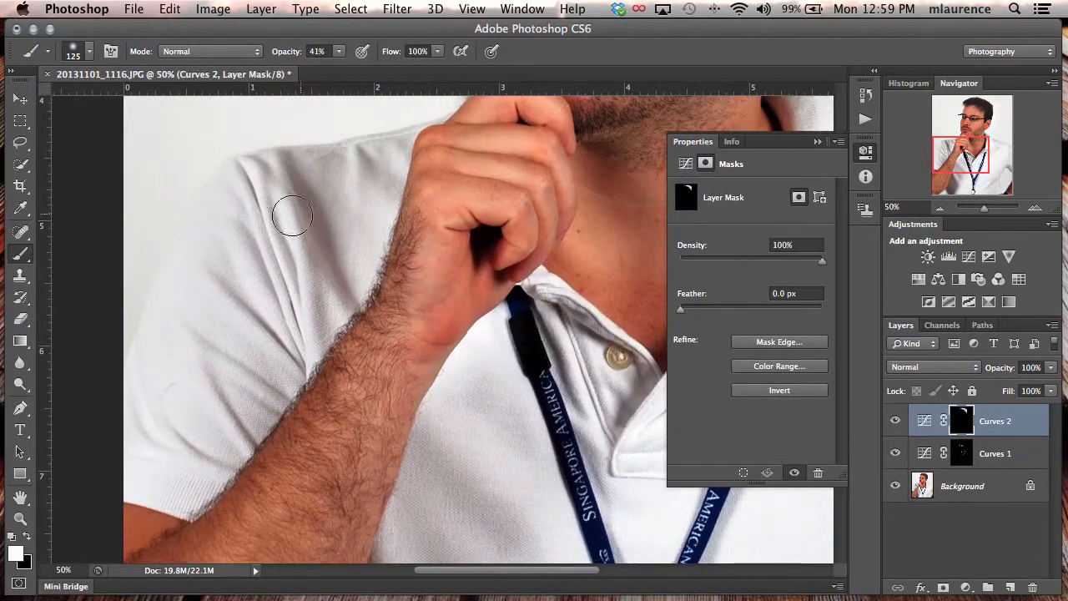
key("bracketleft")
key("bracketleft")
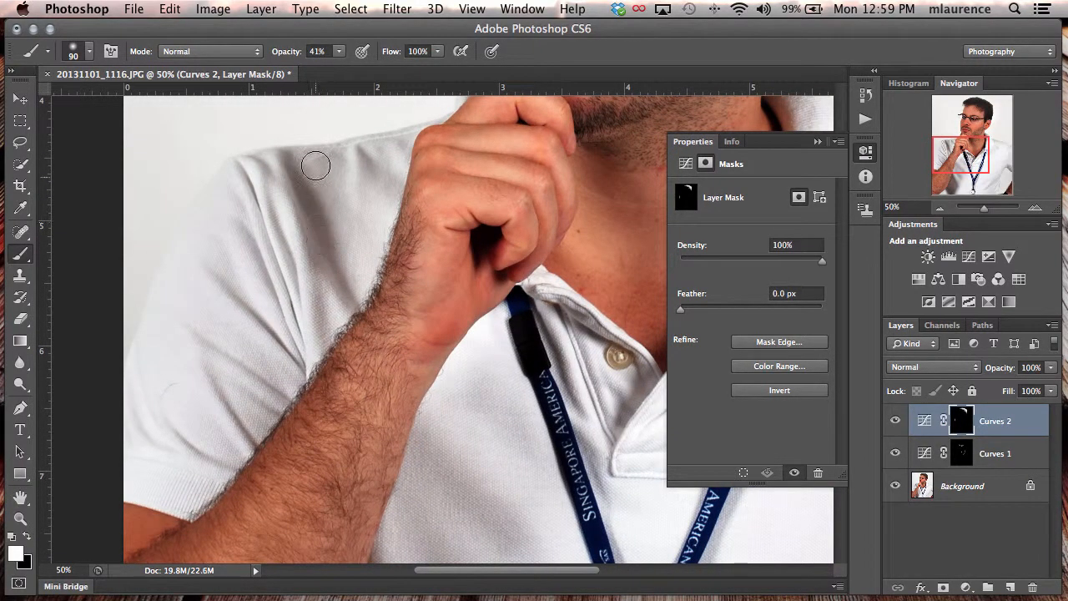
left_click_drag(318, 233, 331, 281)
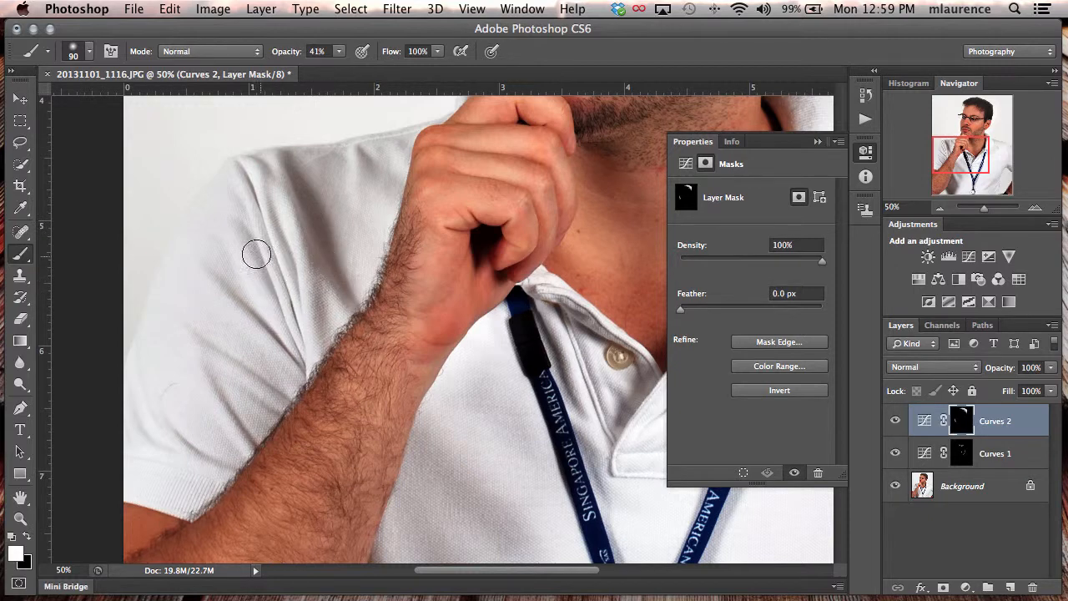
left_click_drag(281, 357, 220, 290)
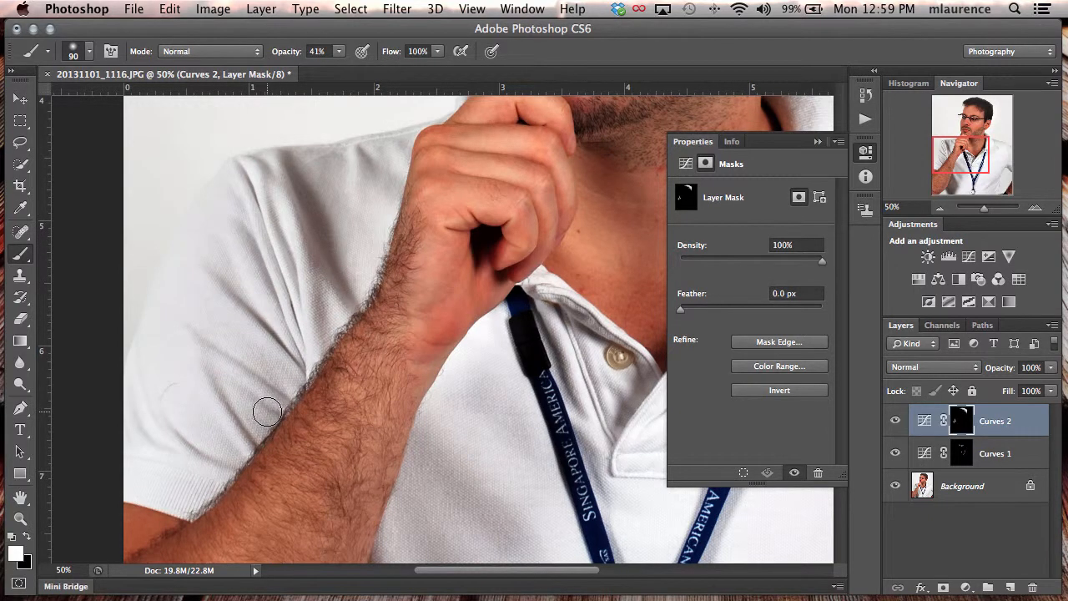
left_click_drag(267, 406, 229, 367)
left_click_drag(258, 422, 239, 423)
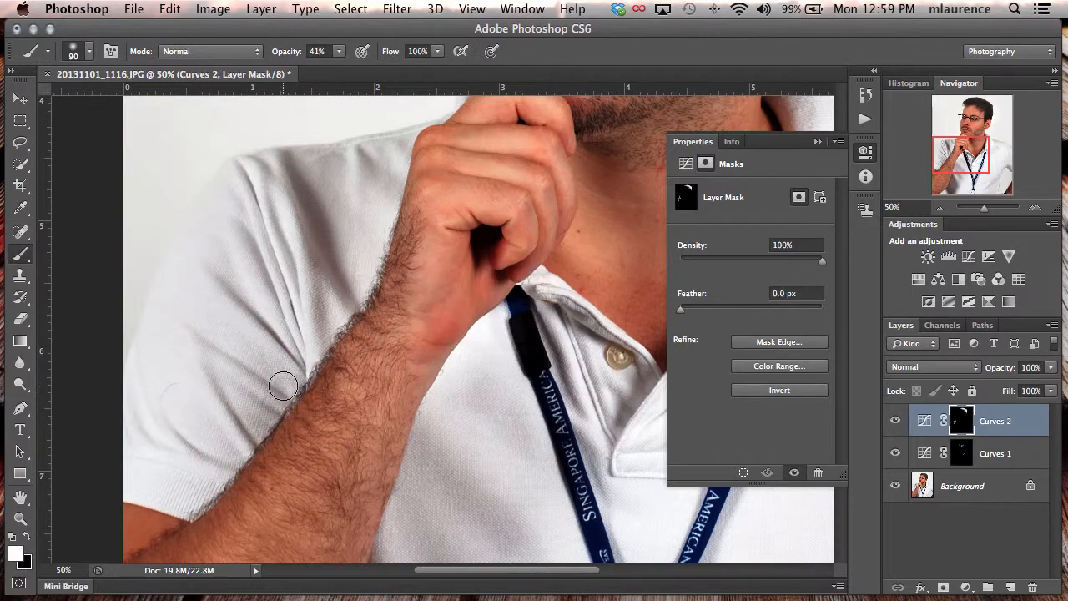
Darken the shirt shadows on the chest beside the raised arm and at the opposite armpit on the Curves 2 mask
mouse_move(427, 455)
left_mouse_down()
mouse_move(497, 508)
mouse_move(447, 486)
mouse_move(415, 492)
mouse_move(408, 509)
mouse_move(432, 530)
left_mouse_up()
left_click_drag(569, 407, 346, 393)
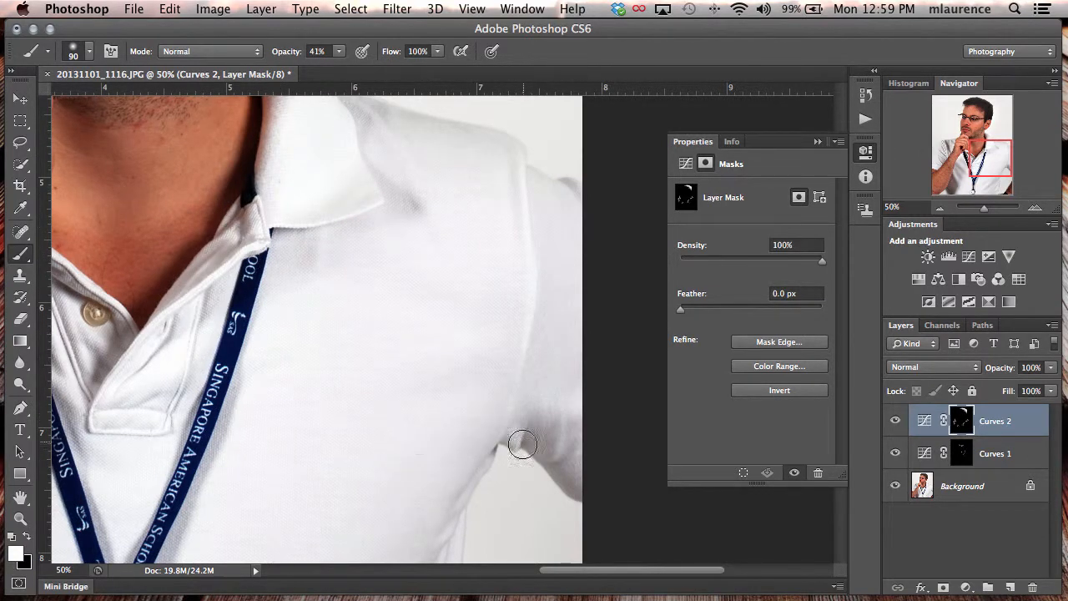
mouse_move(522, 445)
left_mouse_down()
mouse_move(566, 469)
mouse_move(568, 437)
mouse_move(525, 419)
left_mouse_up()
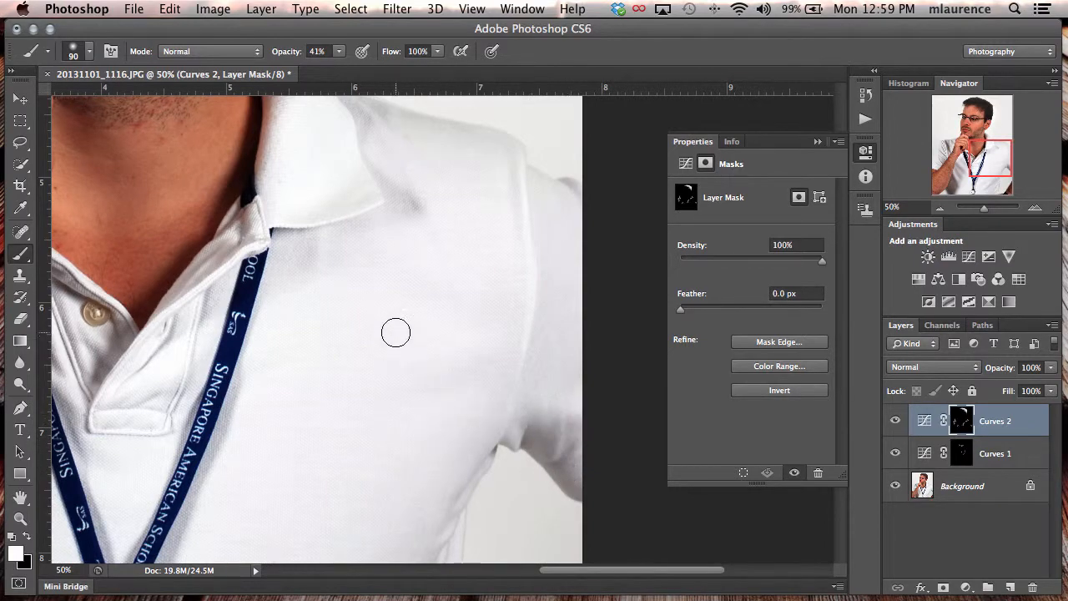
Compare the whole portrait with and without the Curves 2 and Curves 1 layers
key("super+minus")
key("super+minus")
key("super+minus")
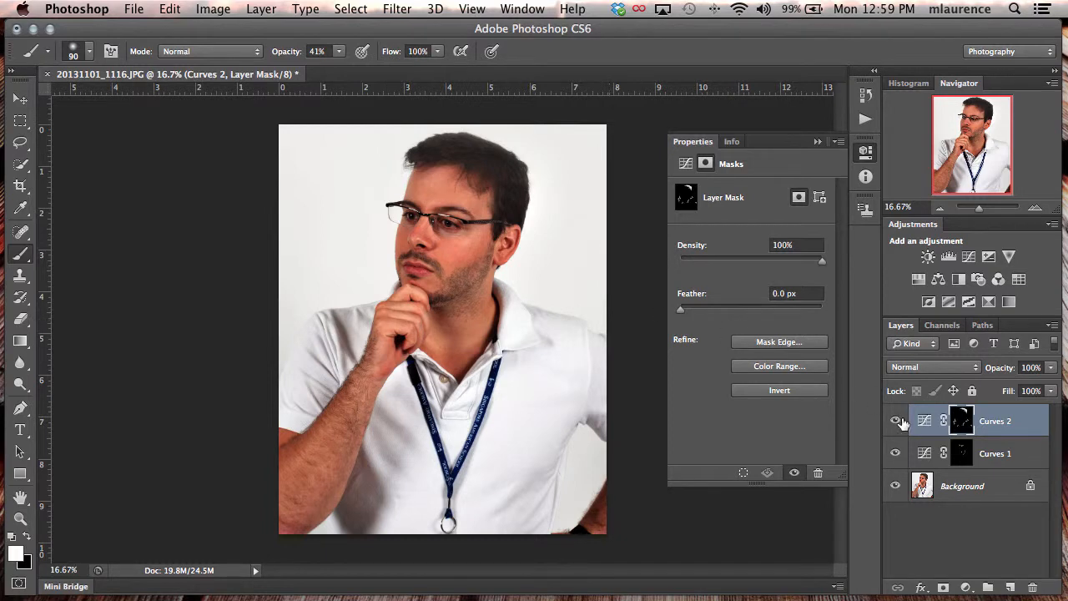
left_click(897, 421)
left_click(897, 421)
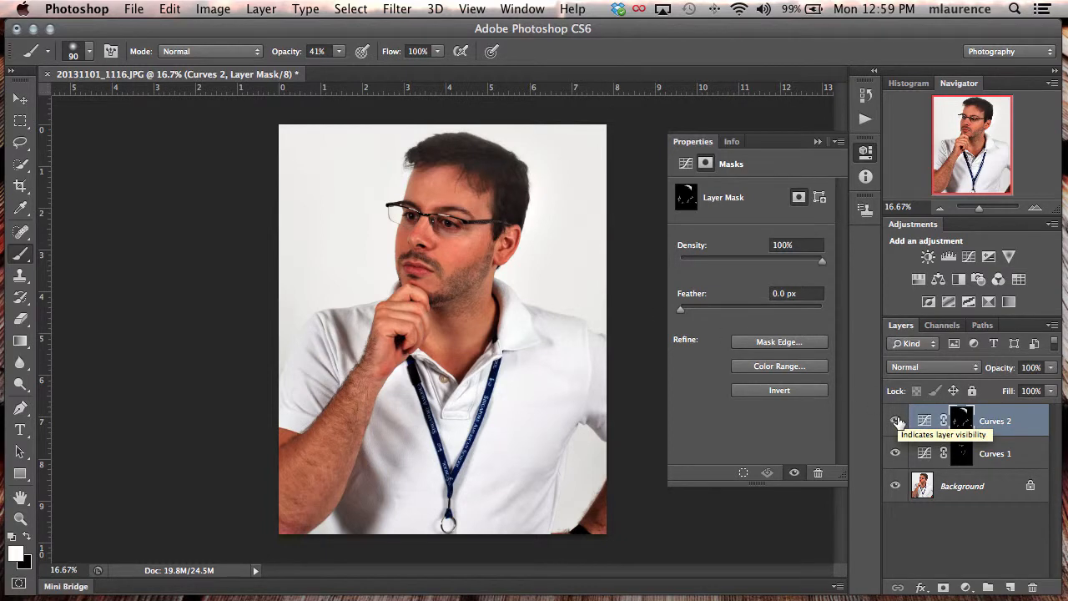
left_click(895, 453)
left_click(895, 454)
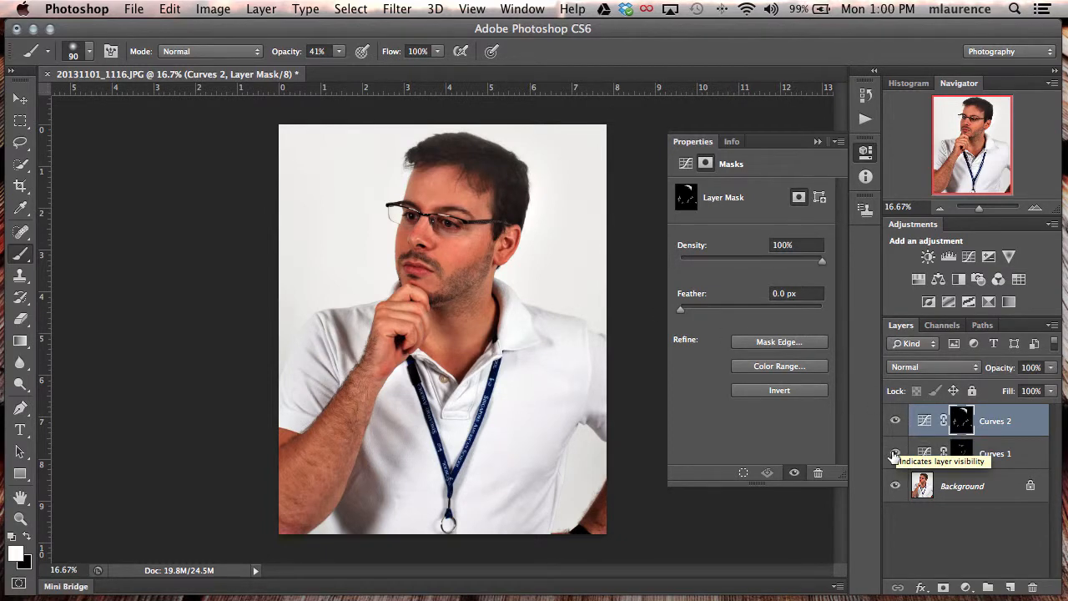